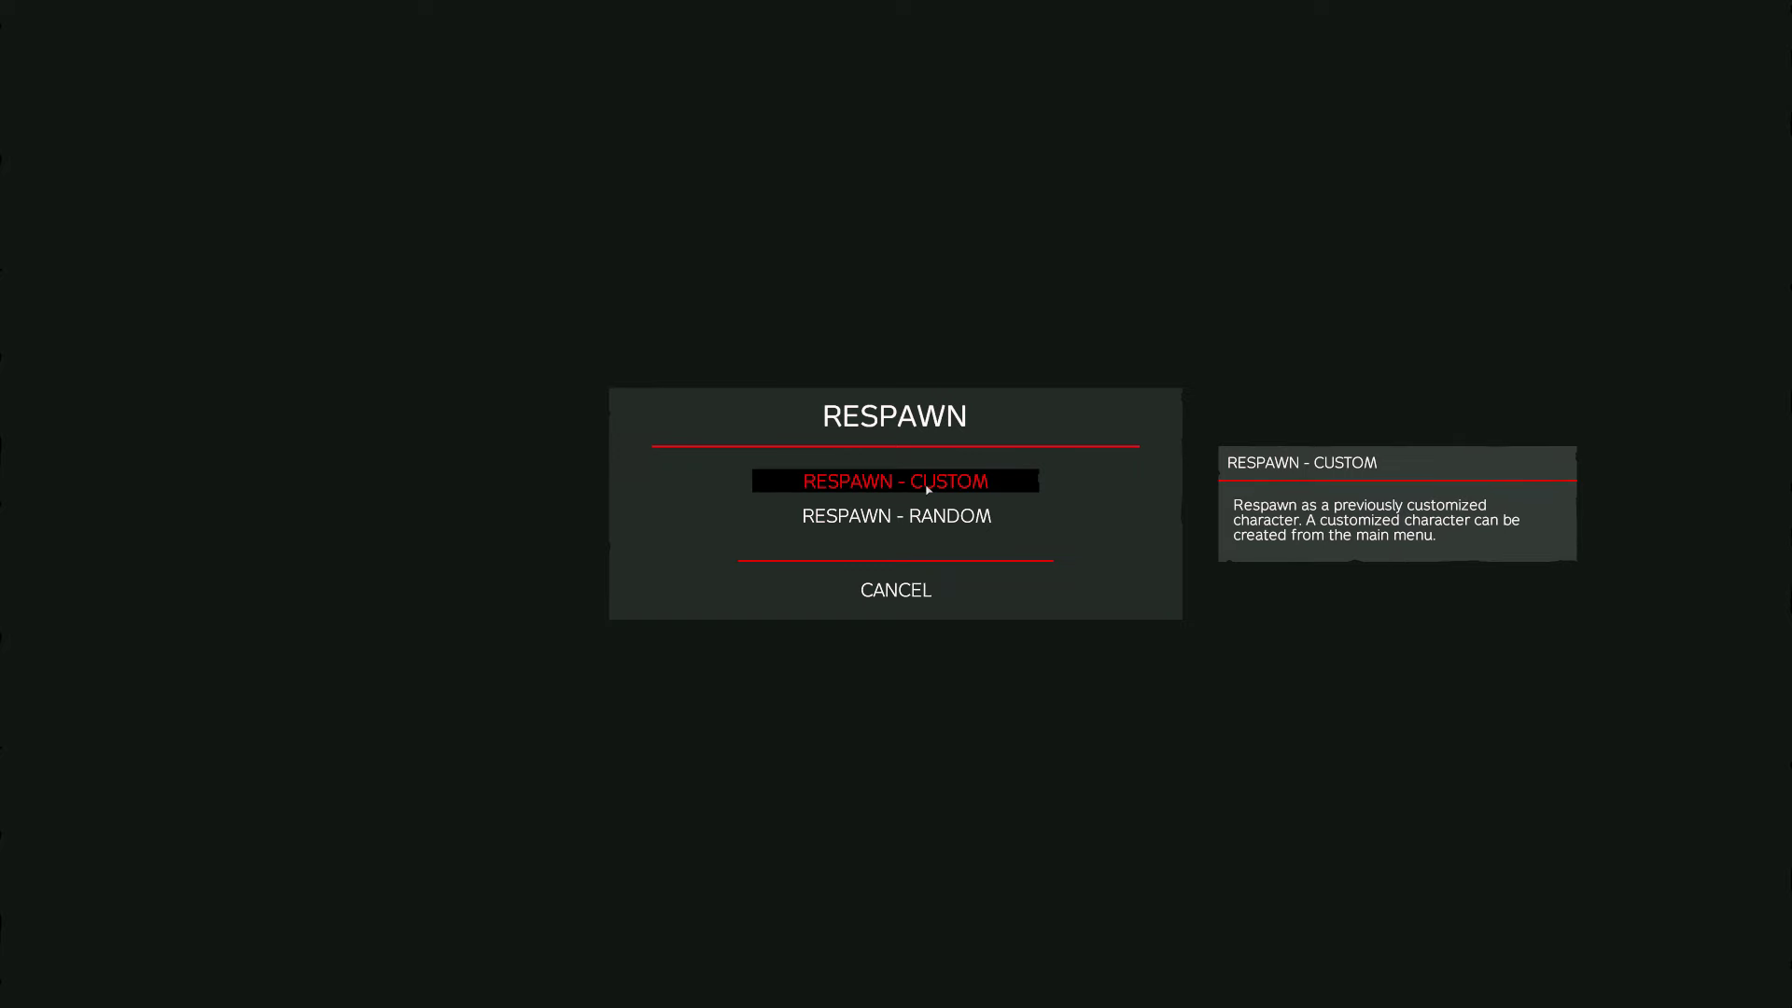
# Step: Choose the custom respawn to return as the previously customized character
pyautogui.click(927, 487)
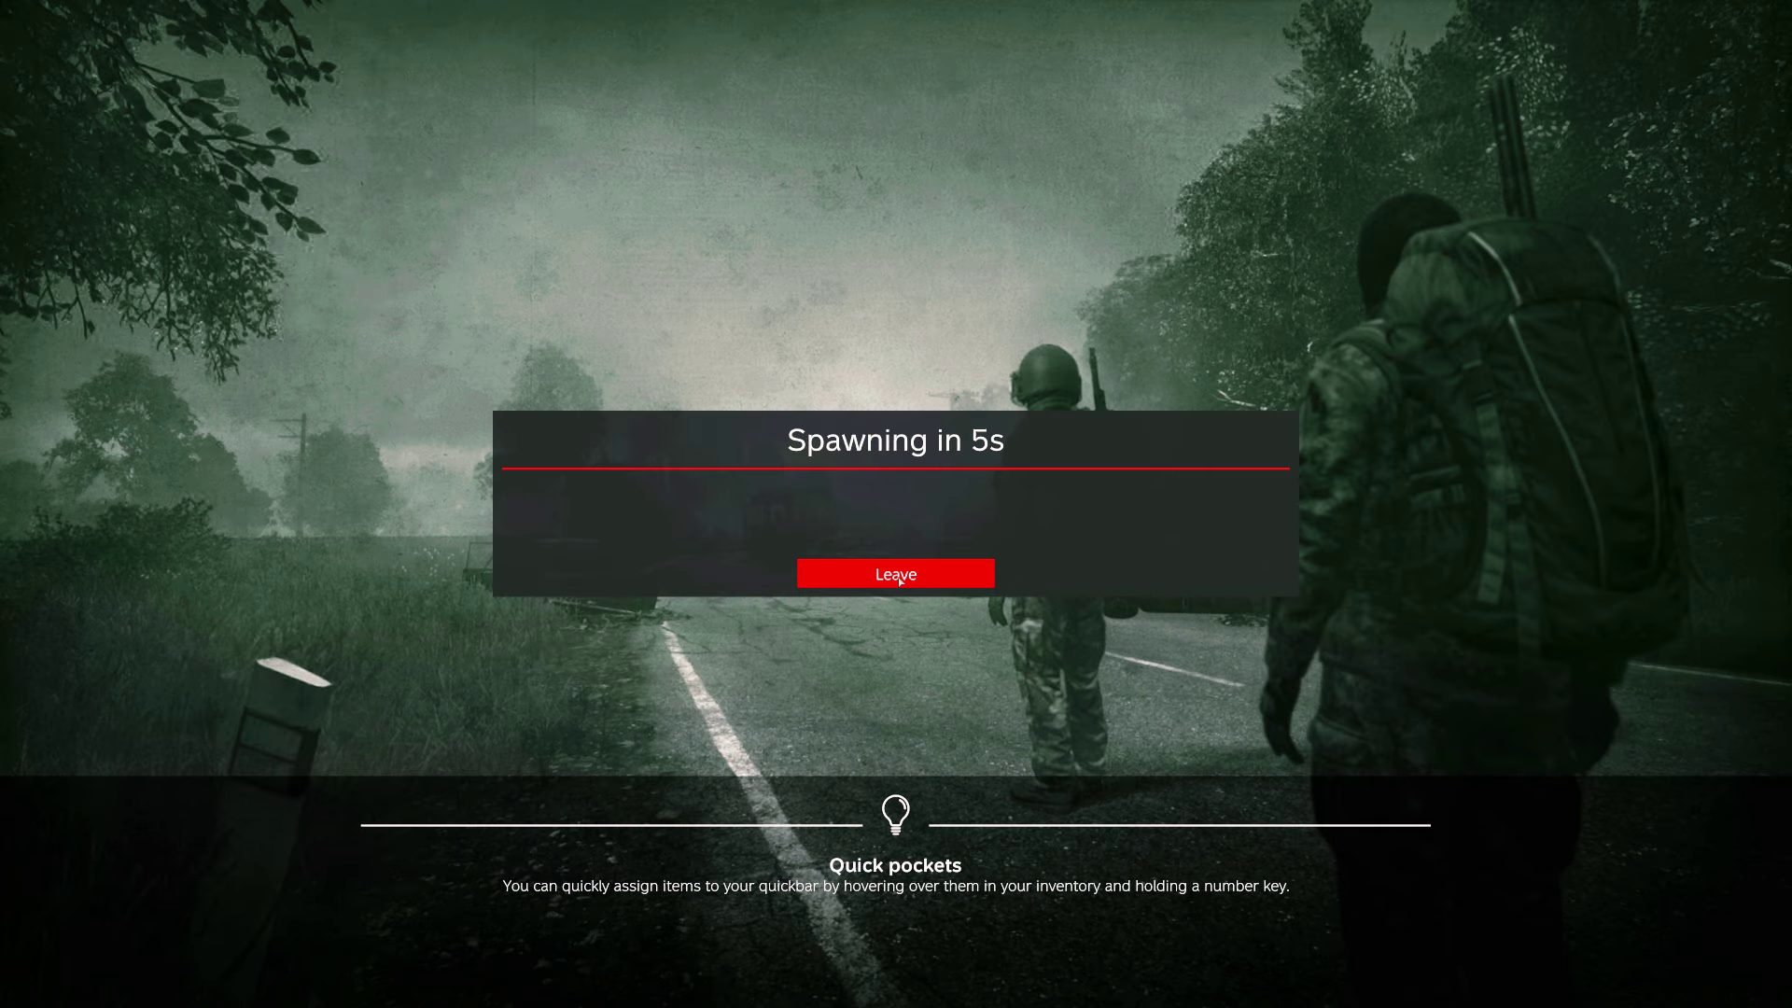